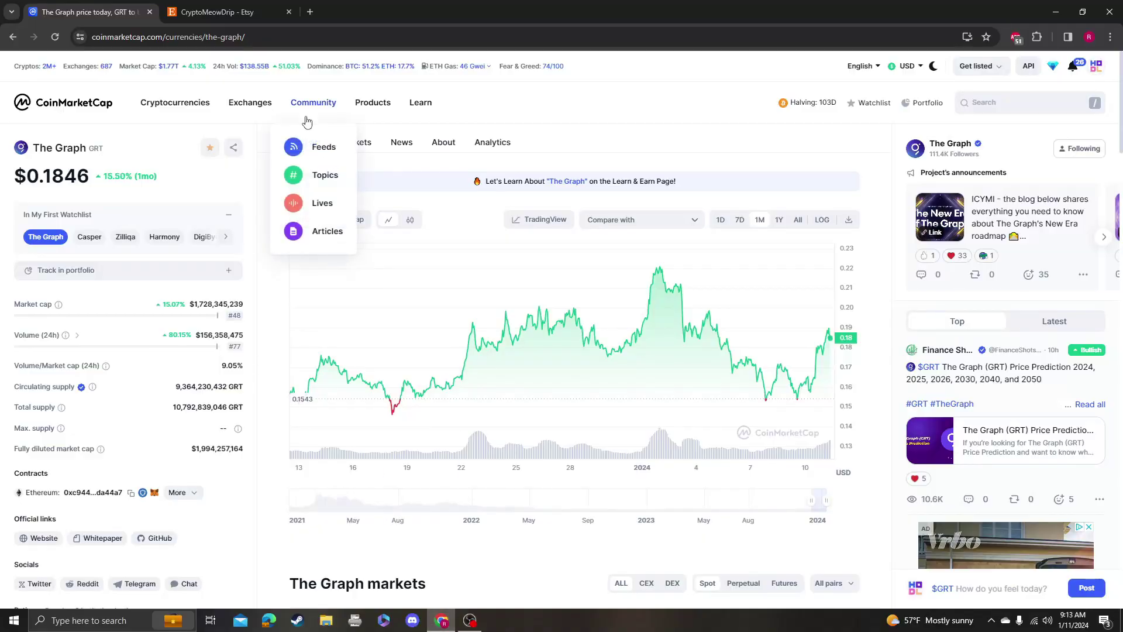
# Step: Set The Graph's price chart to the 7-day range and open its TradingView technical analysis chart
pyautogui.click(740, 220)
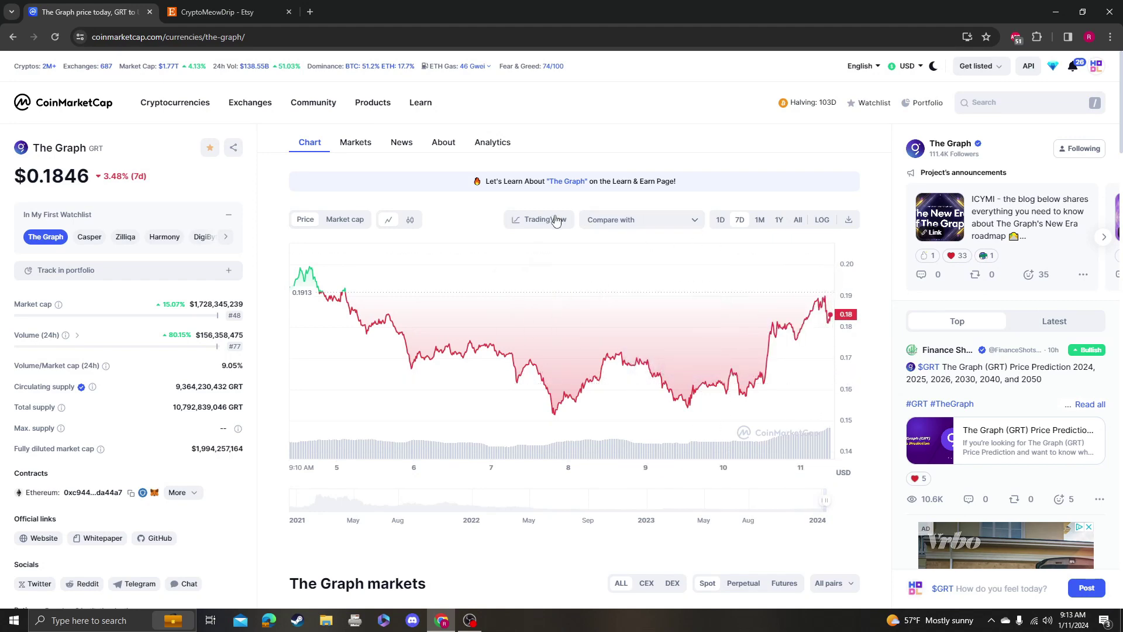
pyautogui.click(556, 220)
# Step: Add the Relative Strength Index and Stochastic RSI indicators to the GRTUSDT chart
pyautogui.click(313, 130)
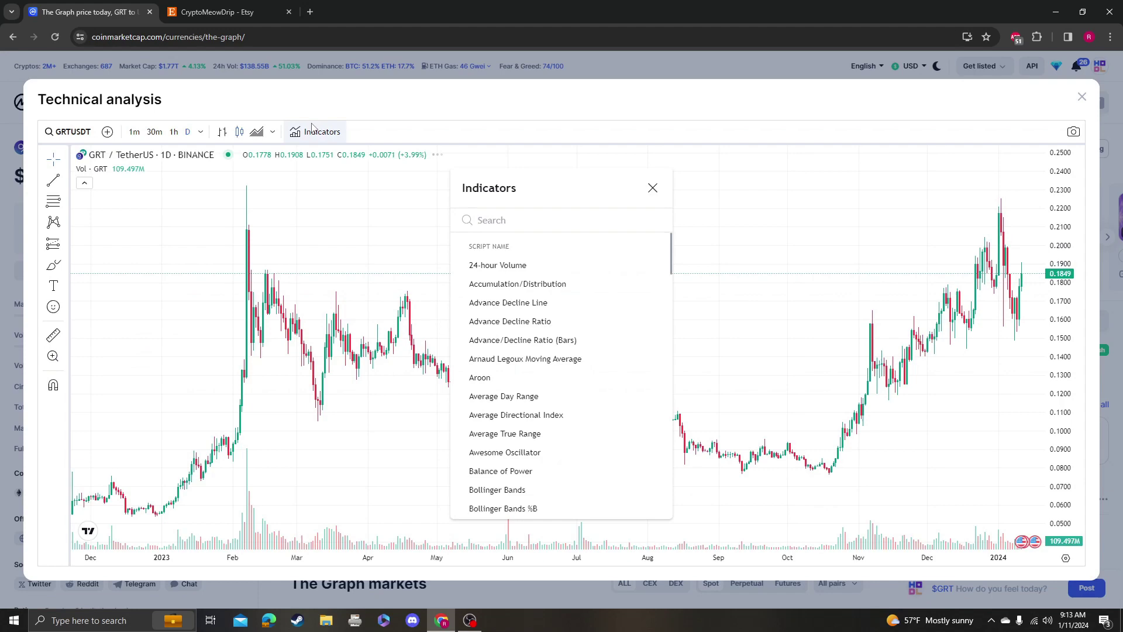
pyautogui.write('rsy')
pyautogui.press('BackSpace')
pyautogui.write('i')
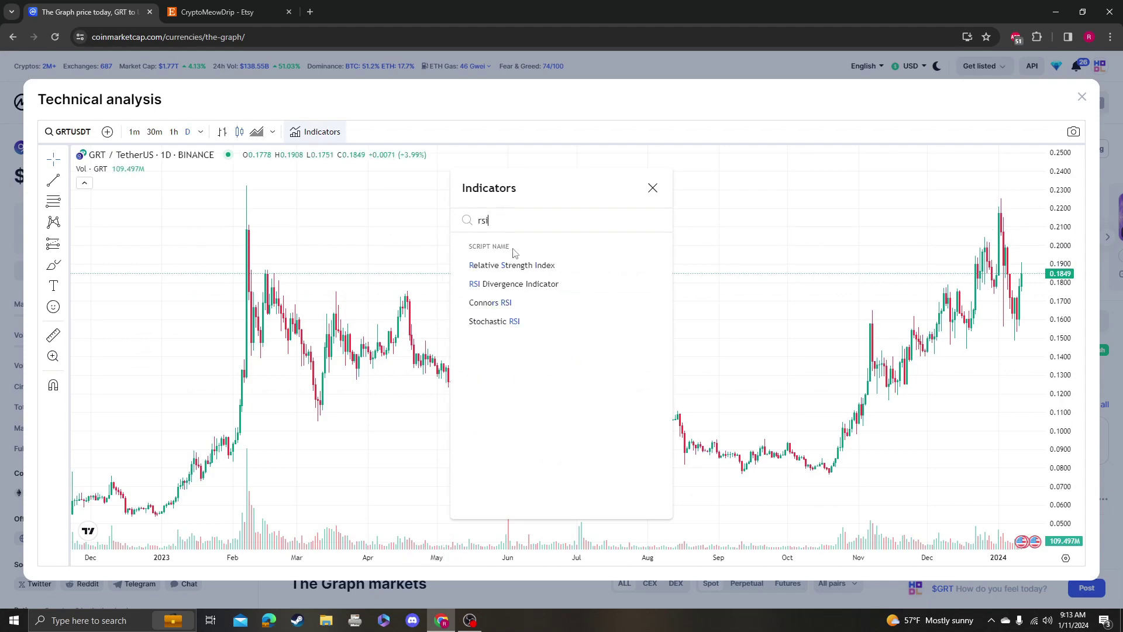
pyautogui.click(512, 265)
pyautogui.click(526, 321)
pyautogui.moveTo(879, 239); pyautogui.dragTo(537, 234)
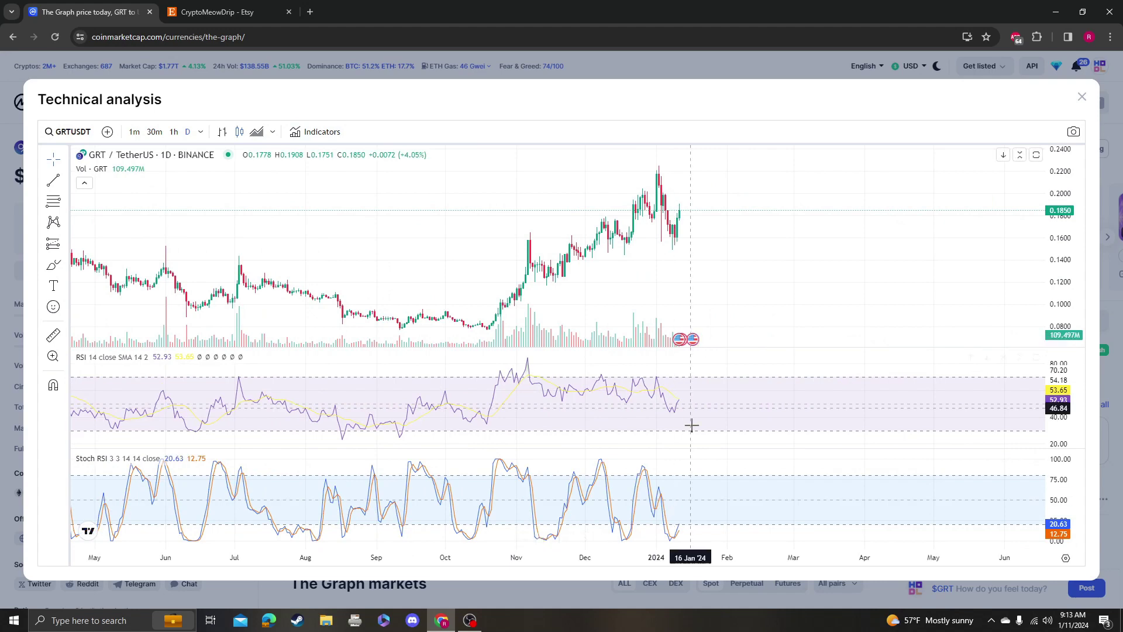
pyautogui.click(65, 201)
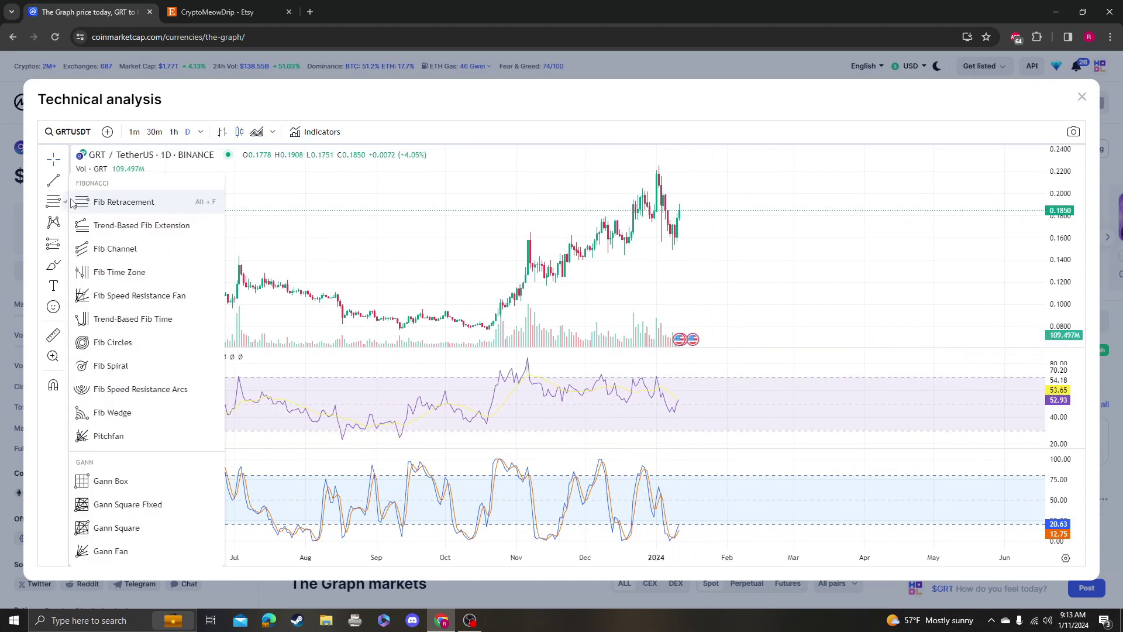
pyautogui.click(82, 205)
pyautogui.click(371, 166)
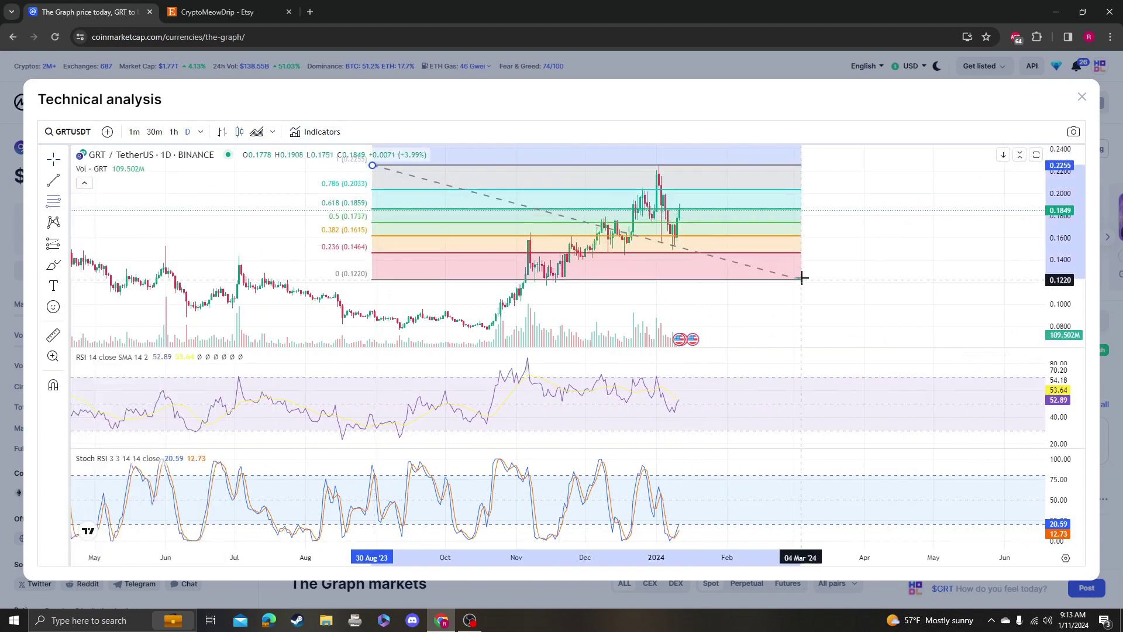
pyautogui.click(897, 250)
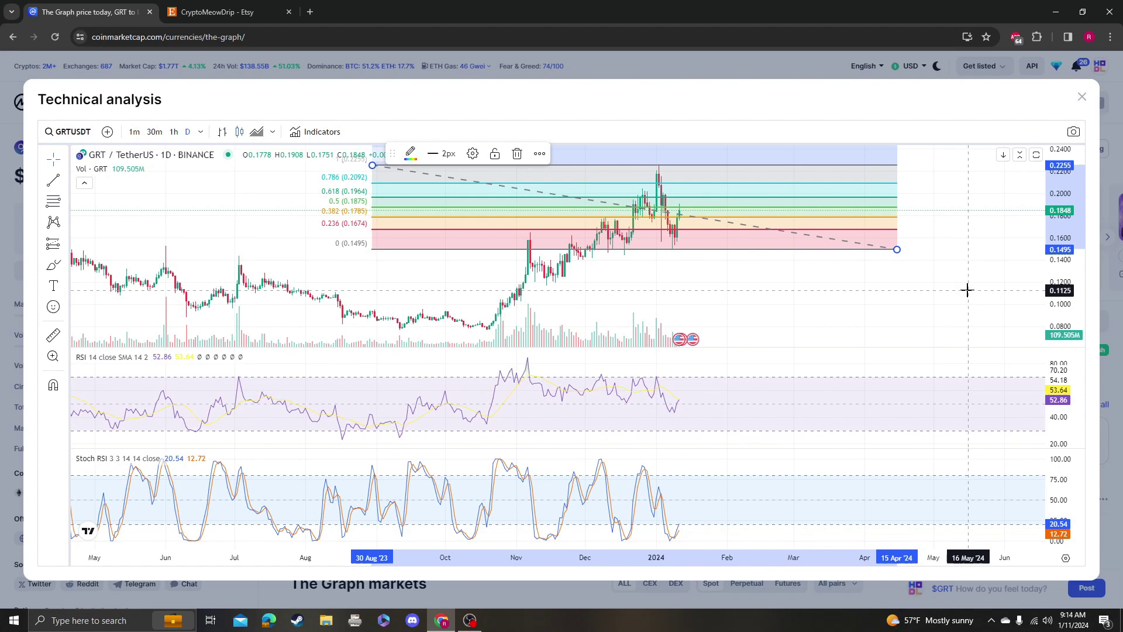
pyautogui.press('Delete')
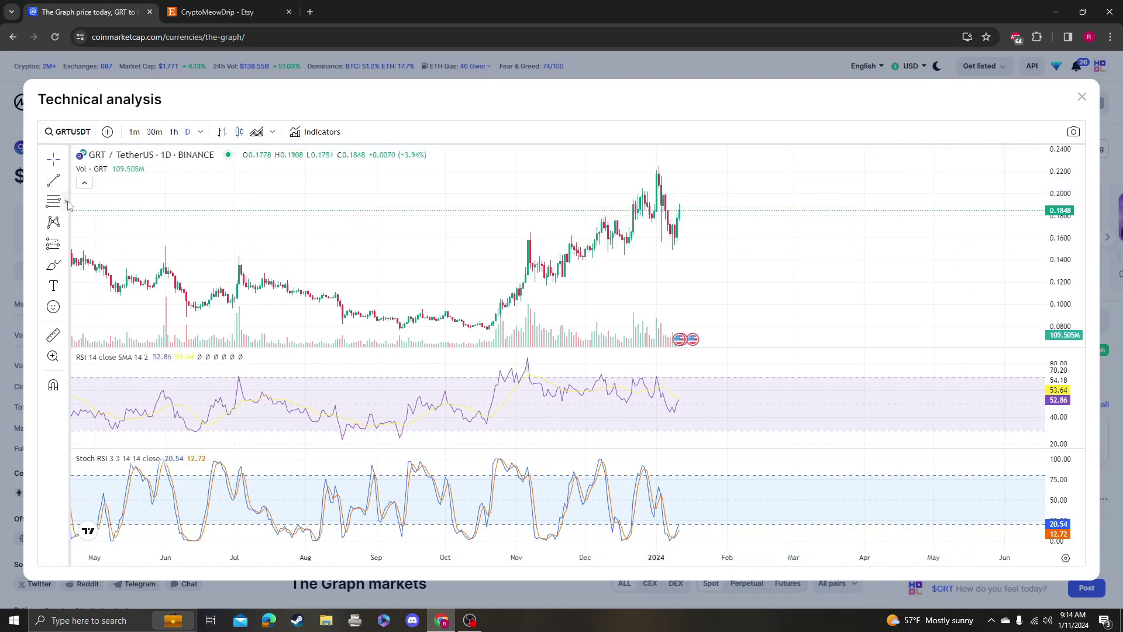
# Step: Draw a Fib Retracement from about 0.0777 at 16 Jun '23 to about 0.2255 at 07 Apr '24
pyautogui.click(68, 205)
pyautogui.scroll(-5, 641, 266)
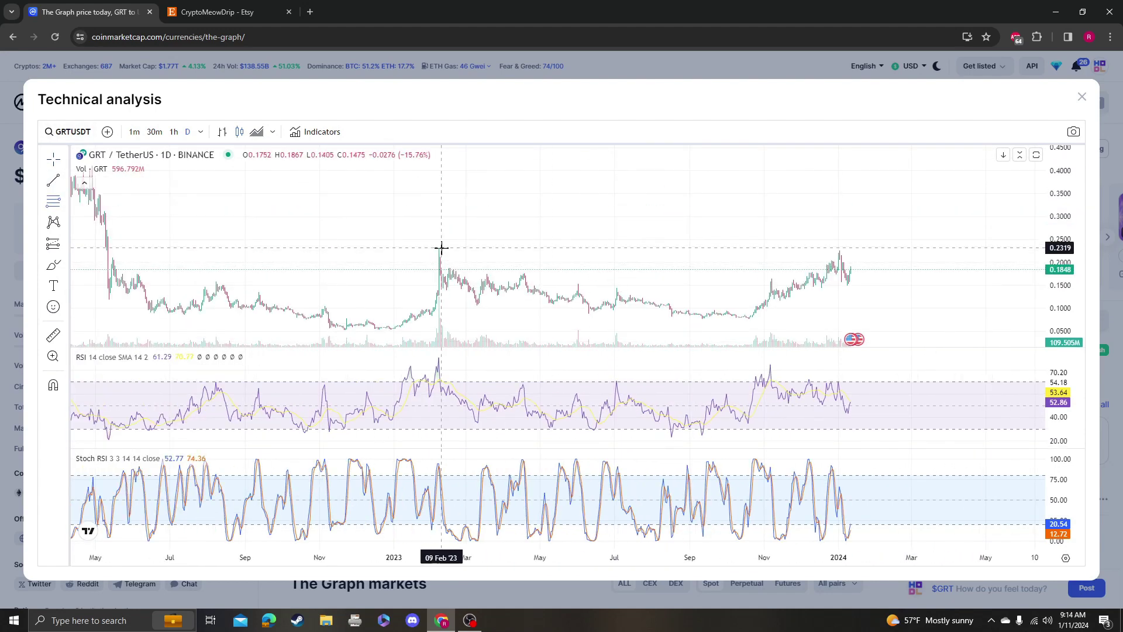
pyautogui.click(596, 318)
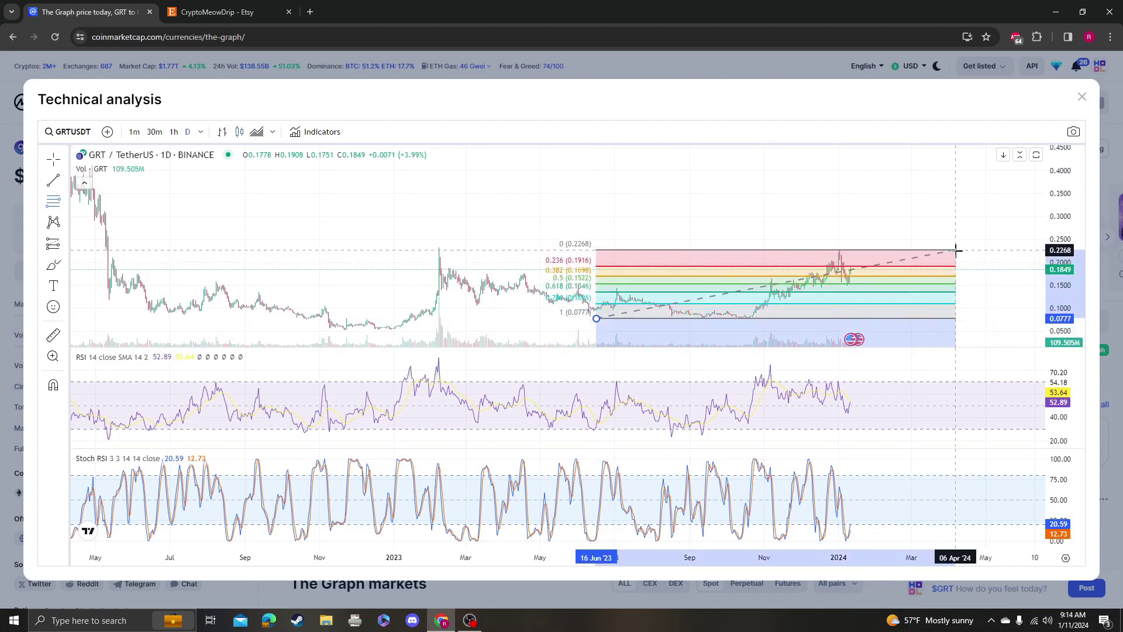
pyautogui.click(957, 250)
pyautogui.scroll(2, 828, 231)
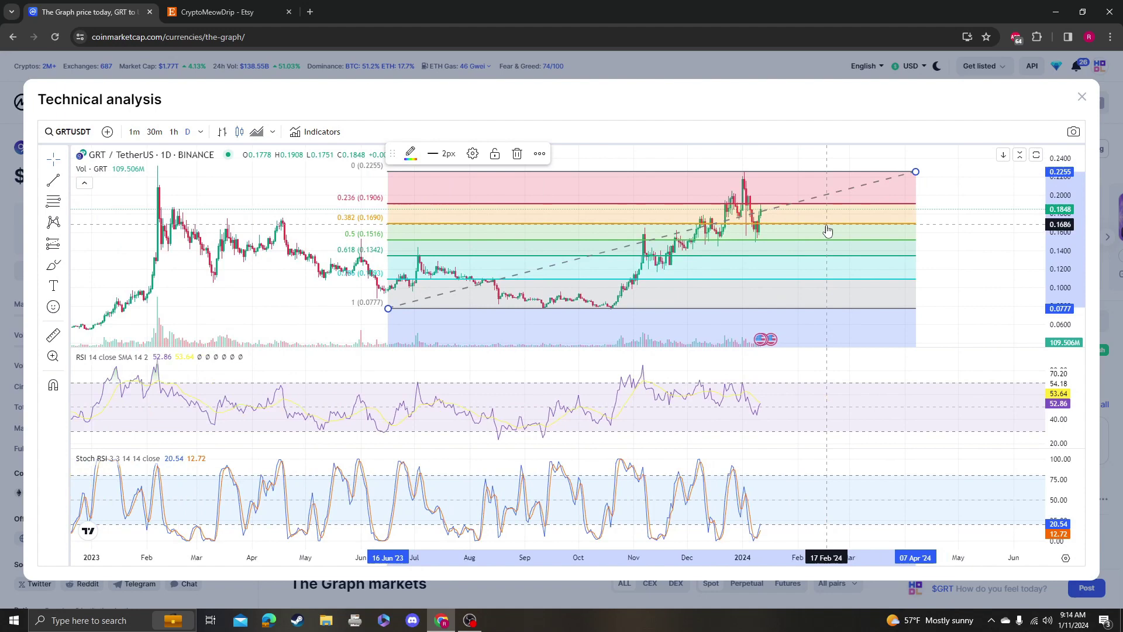
pyautogui.scroll(2, 819, 249)
pyautogui.scroll(-1, 626, 246)
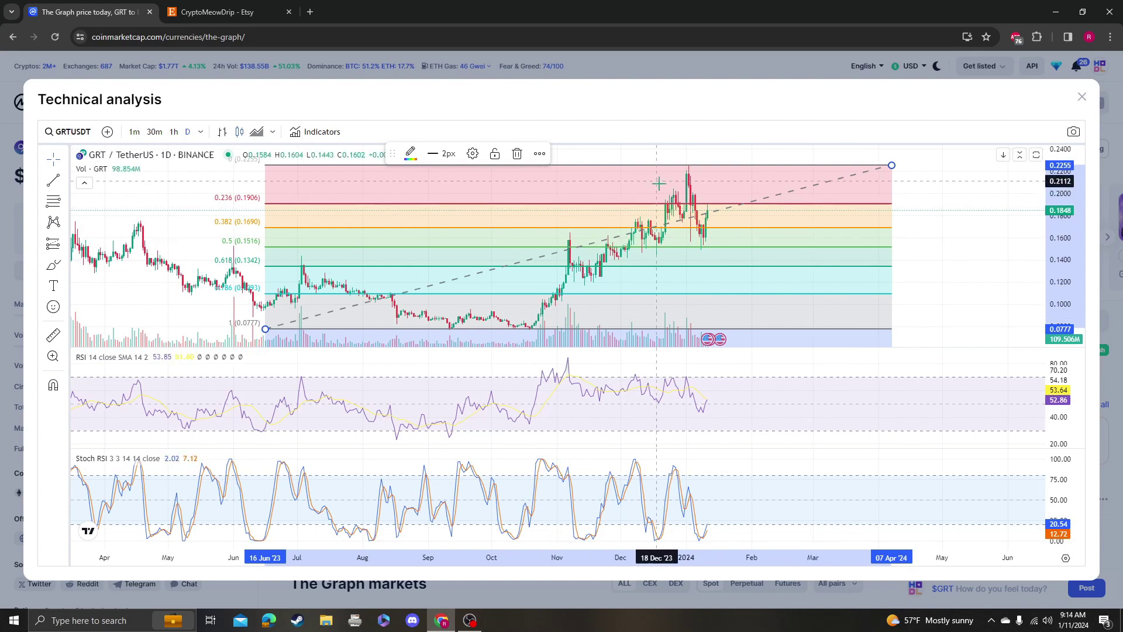
pyautogui.click(763, 270)
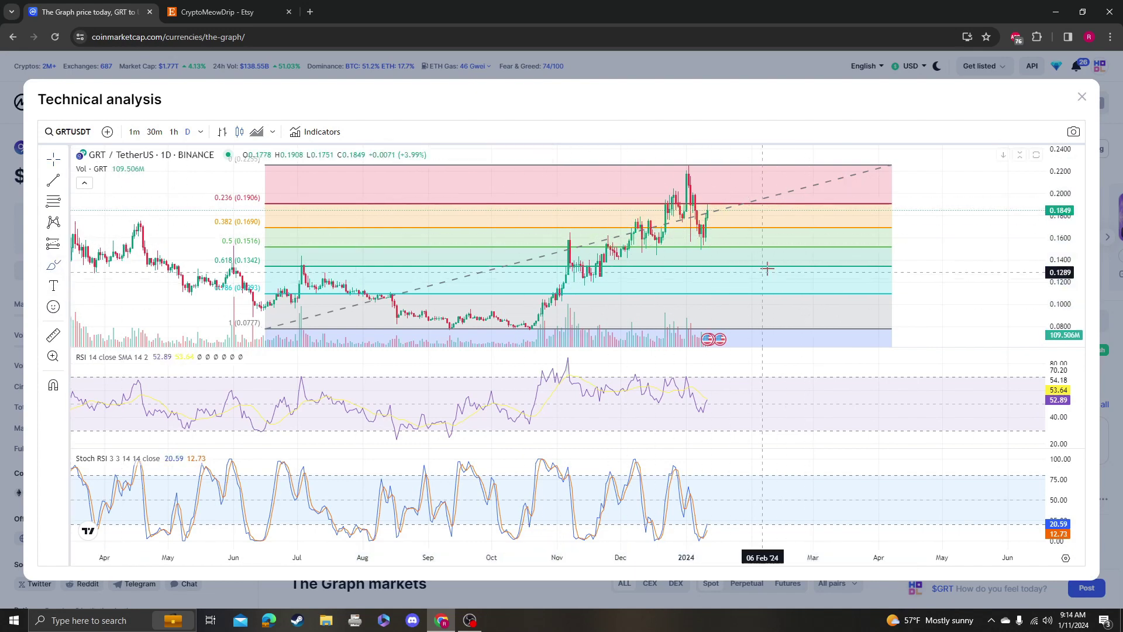
# Step: Brush a wavy price projection from January to April 2024 with a stroke over its start, and circle the 0.236 and 0.382 level labels
pyautogui.moveTo(706, 220)
pyautogui.mouseDown()
pyautogui.moveTo(866, 202)
pyautogui.moveTo(890, 221)
pyautogui.mouseUp()
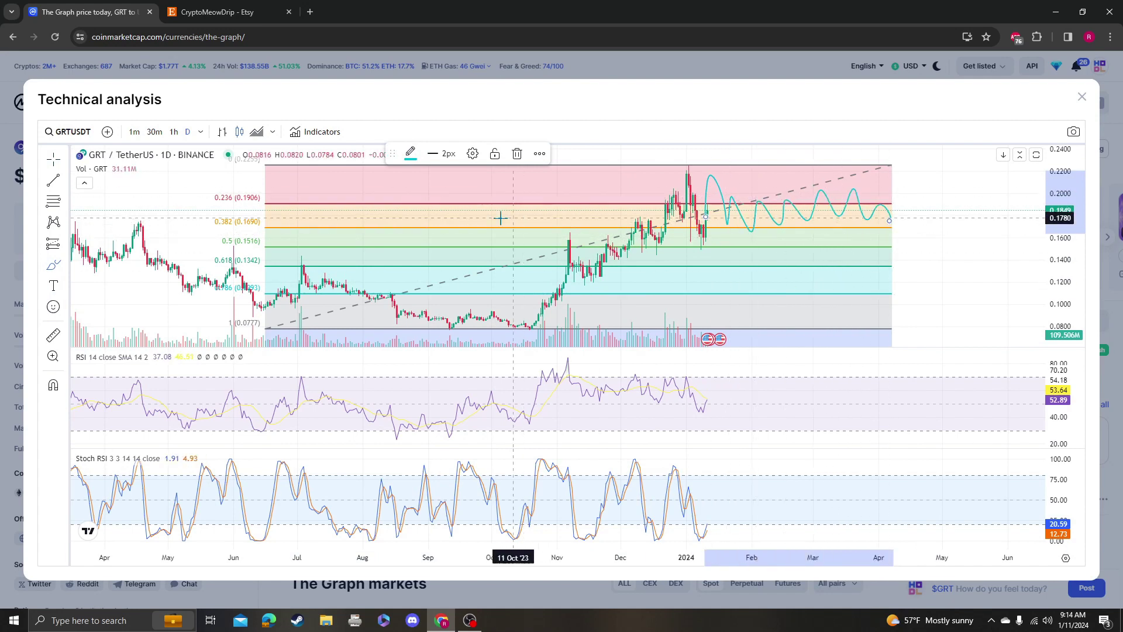
pyautogui.moveTo(232, 173)
pyautogui.mouseDown()
pyautogui.moveTo(198, 181)
pyautogui.moveTo(215, 186)
pyautogui.mouseUp()
pyautogui.moveTo(256, 217); pyautogui.dragTo(204, 229)
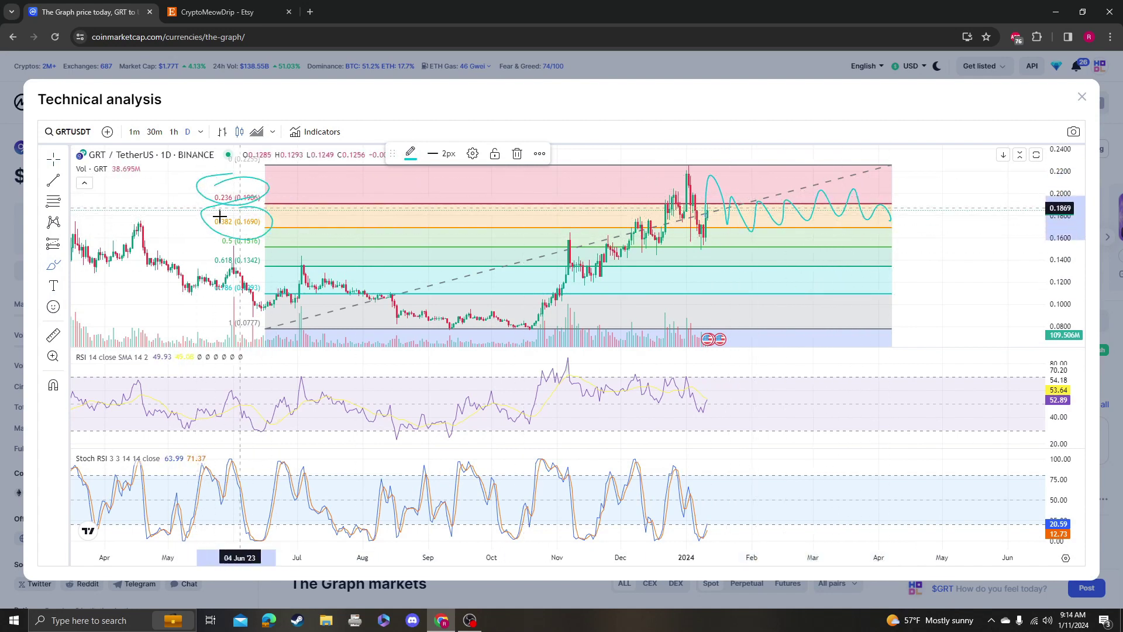
pyautogui.moveTo(679, 182); pyautogui.dragTo(764, 236)
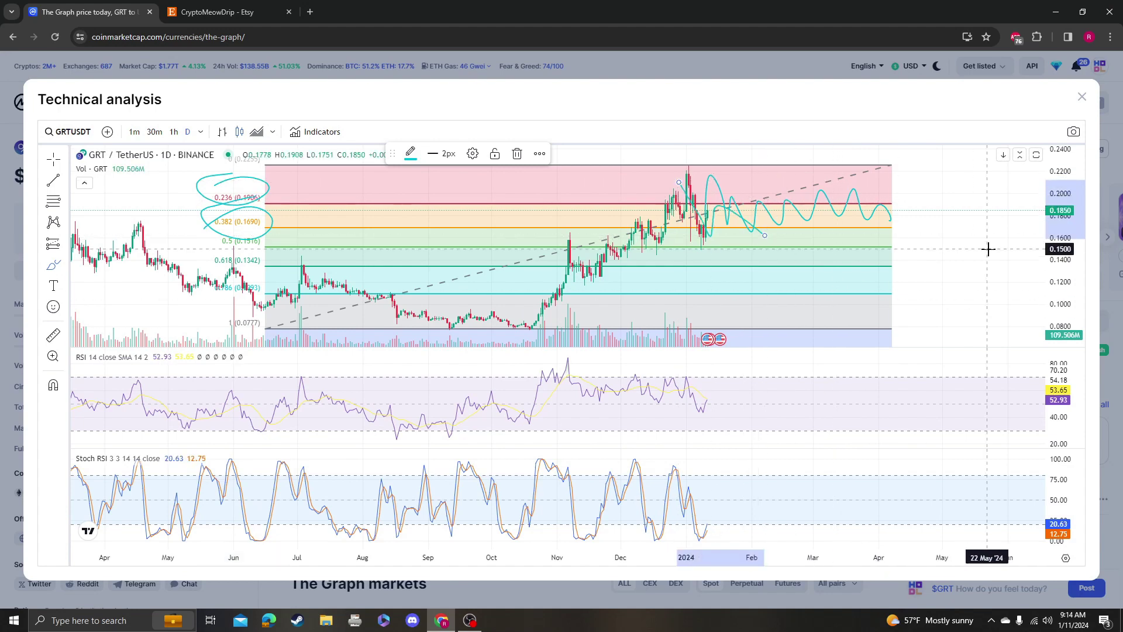
# Step: Close the technical analysis chart and review The Graph's price over the 1M, 7D, 1Y and All ranges
pyautogui.click(1083, 99)
pyautogui.click(763, 220)
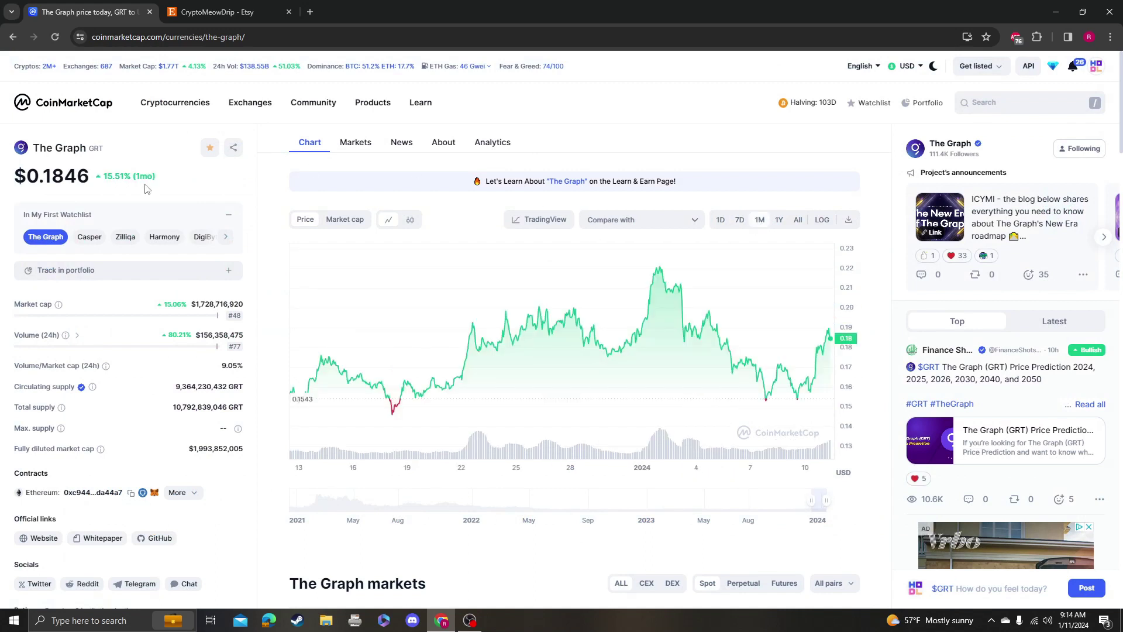
pyautogui.click(740, 221)
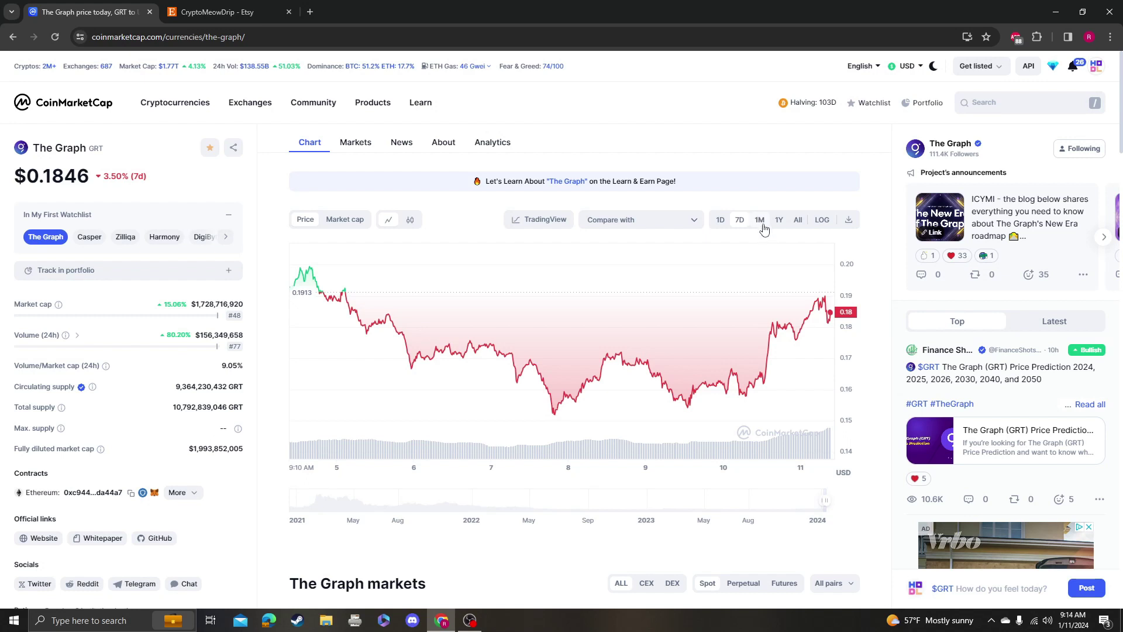
pyautogui.click(776, 222)
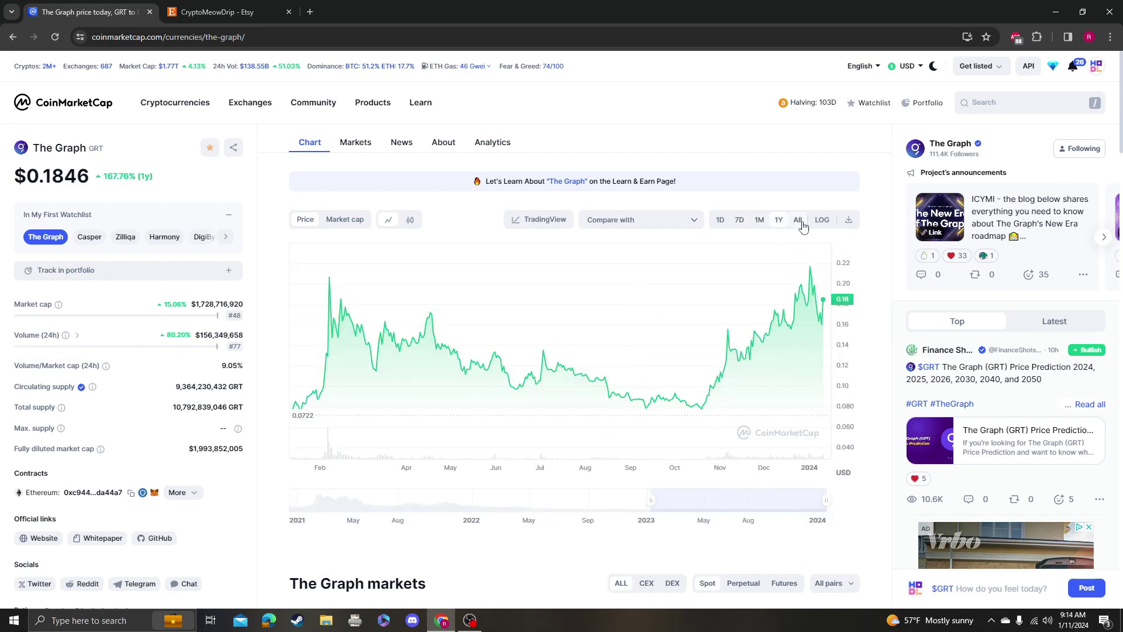
pyautogui.click(799, 222)
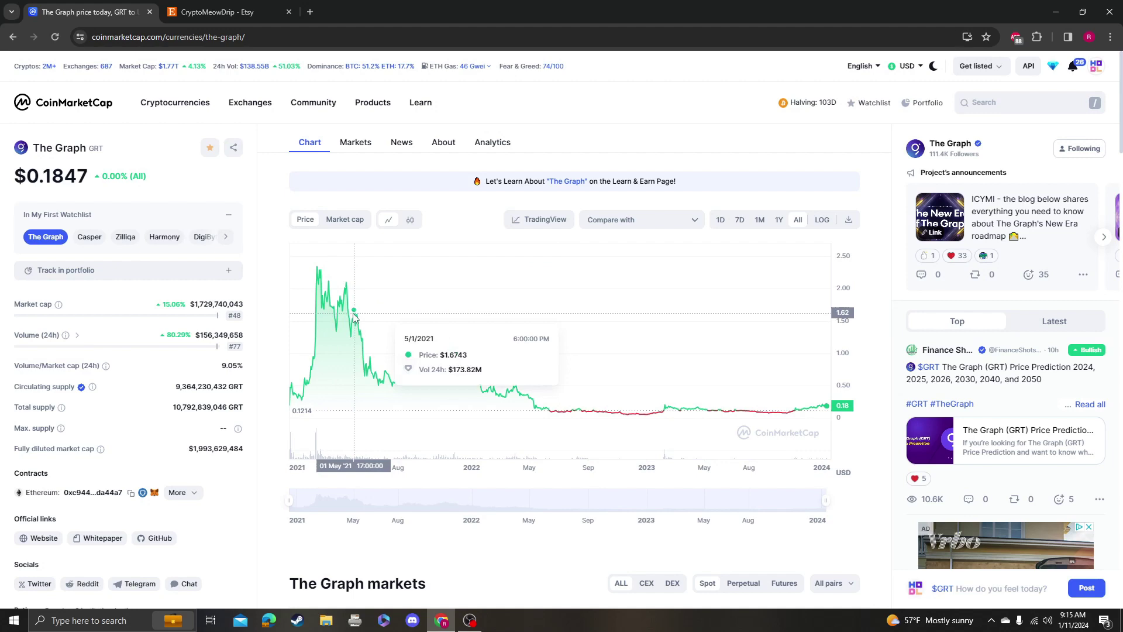
# Step: Reopen the TradingView chart and delete the Fib Retracement that starts in June 2023
pyautogui.click(550, 222)
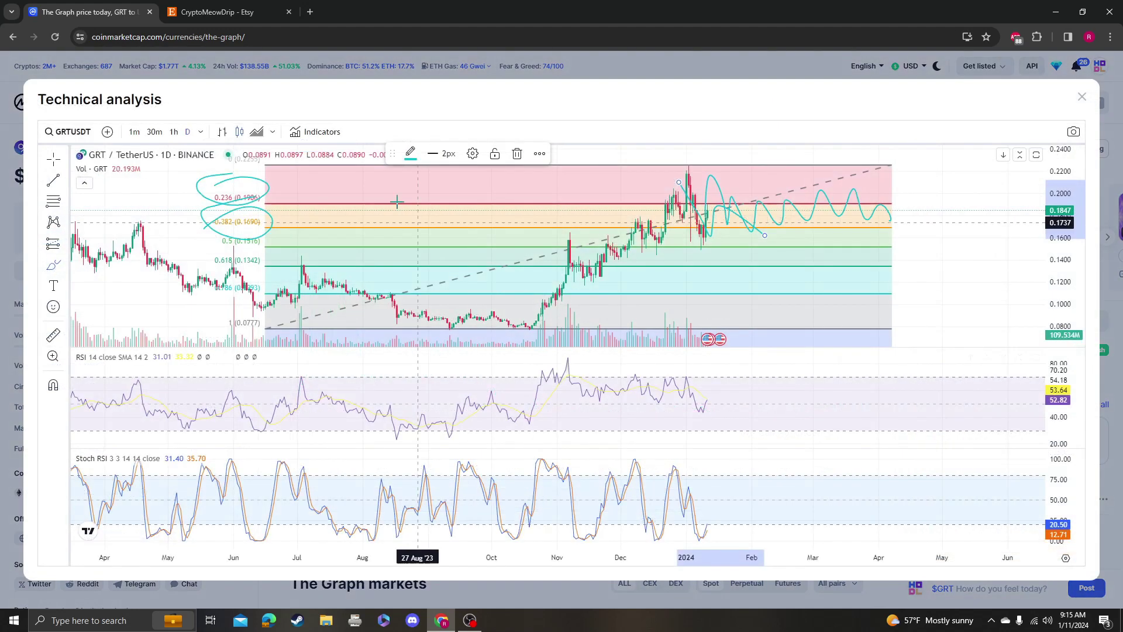
pyautogui.moveTo(892, 165); pyautogui.dragTo(893, 166)
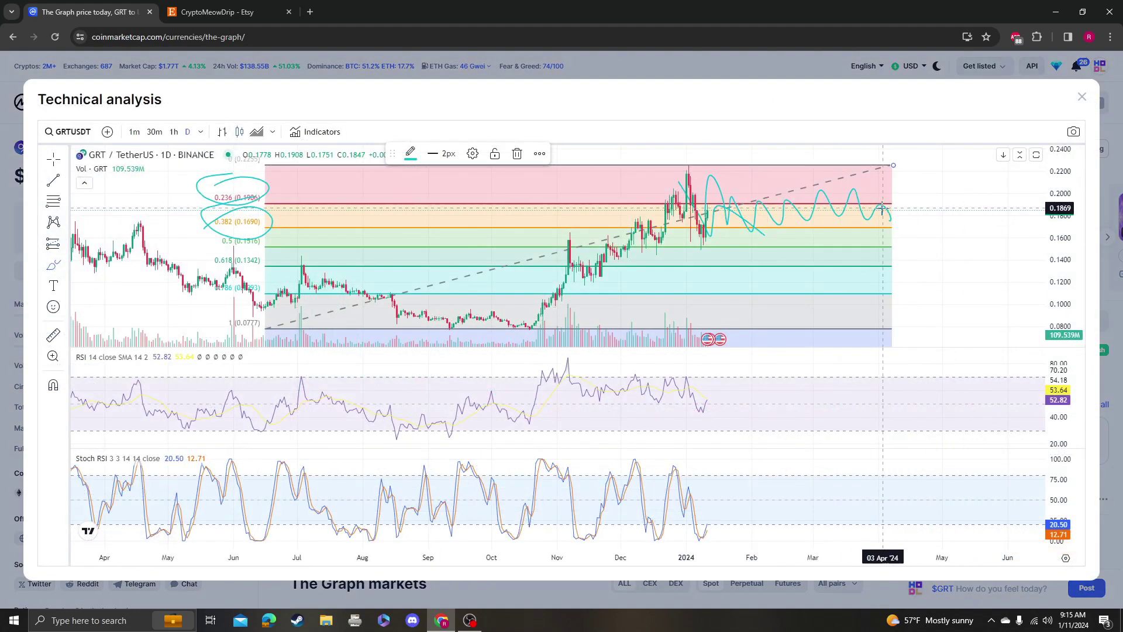
pyautogui.hotkey('ctrl', 'z')
pyautogui.click(889, 162)
pyautogui.hotkey('ctrl', 'z')
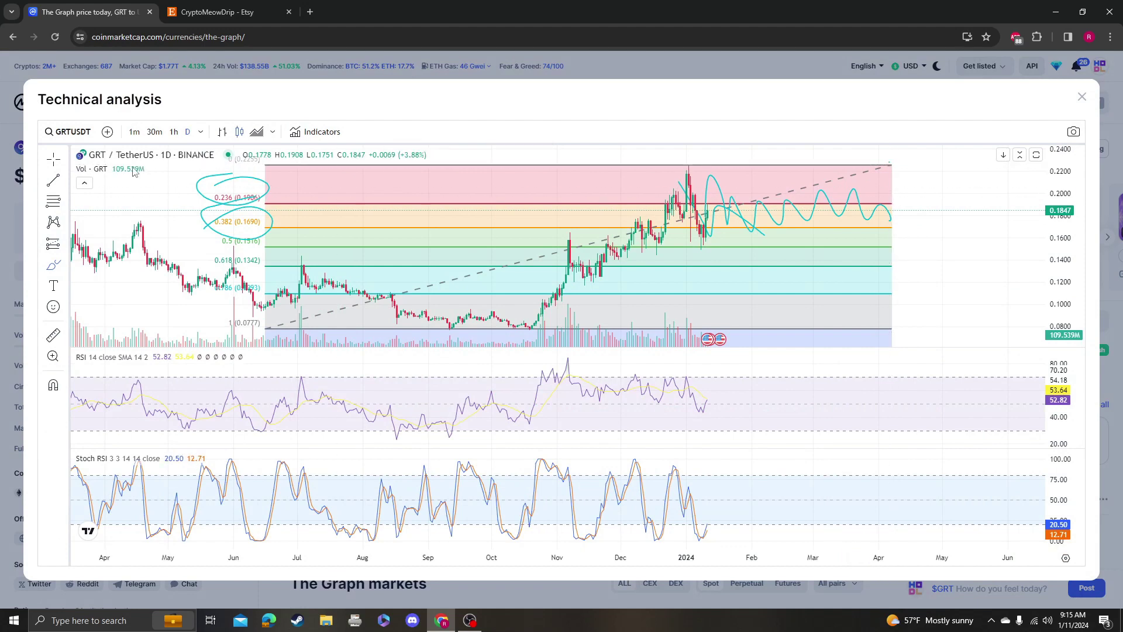
pyautogui.click(55, 158)
pyautogui.click(892, 166)
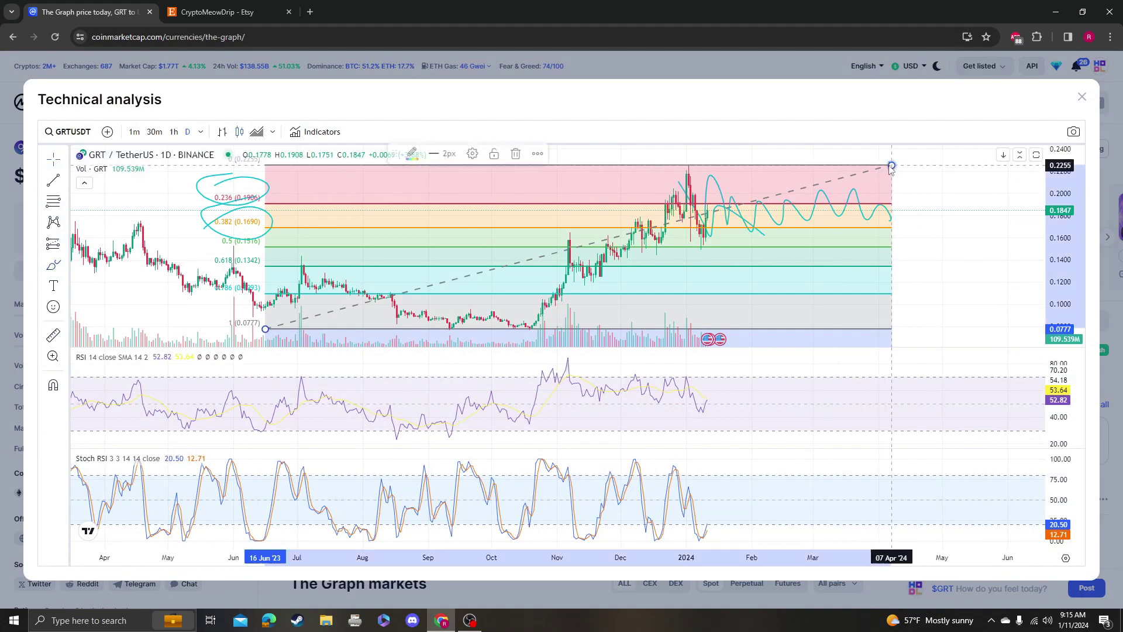
pyautogui.press('Delete')
# Step: Draw a Fib Retracement over the full price history, from about 2.8757 at the 2021 peak down to about 0.0507 at 28 May '24
pyautogui.scroll(-7, 916, 208)
pyautogui.scroll(-5, 916, 208)
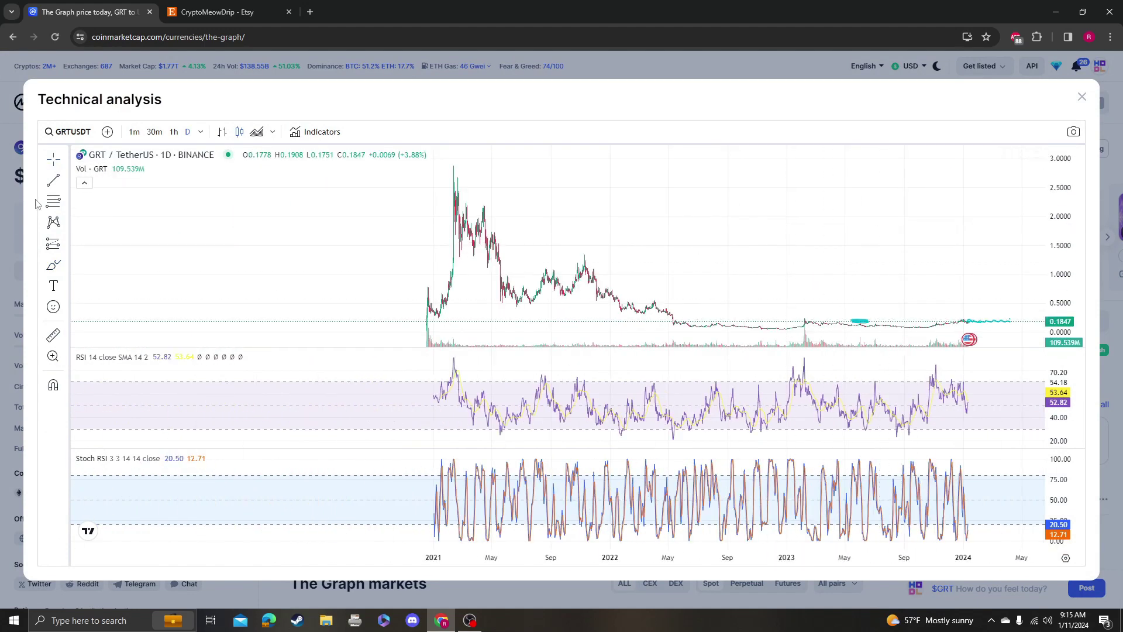
pyautogui.click(53, 202)
pyautogui.click(88, 201)
pyautogui.click(345, 166)
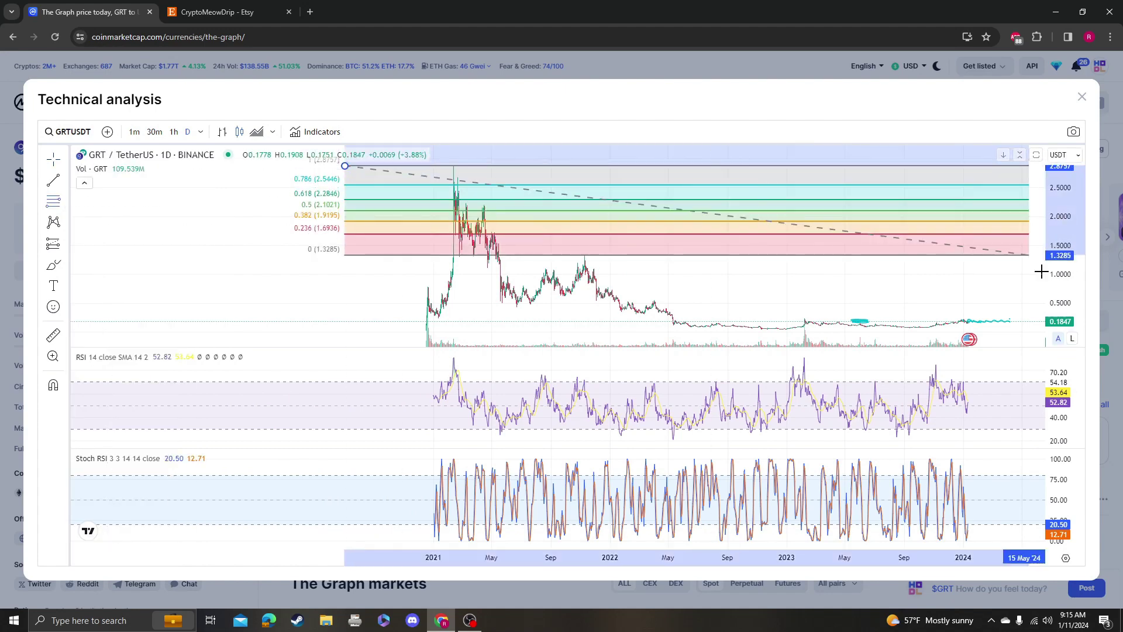
pyautogui.scroll(5, 802, 291)
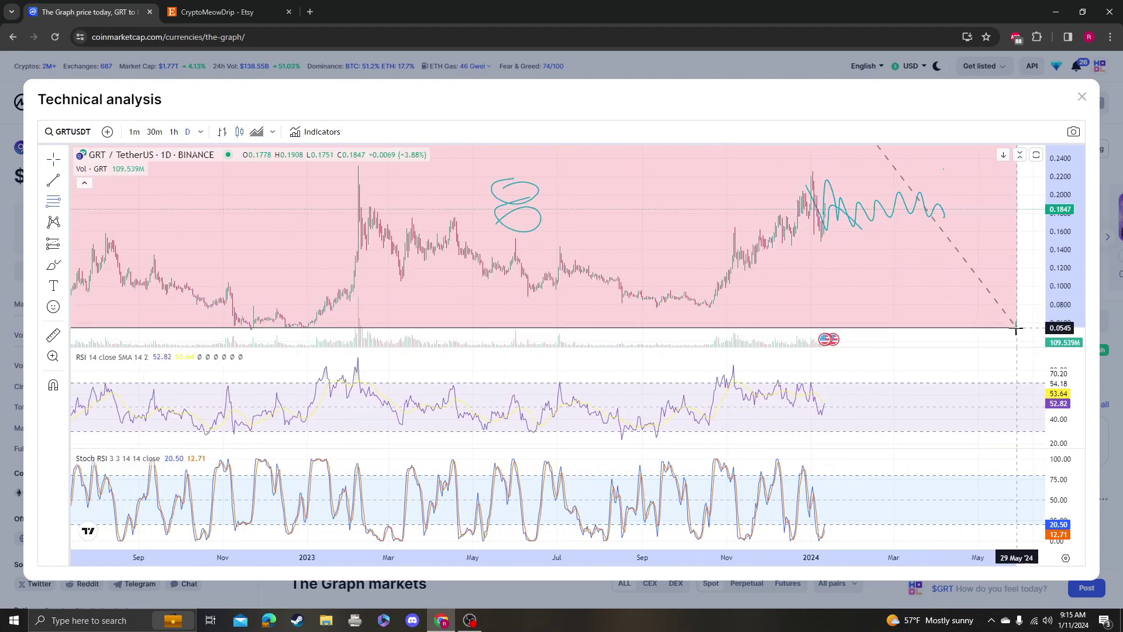
pyautogui.click(1016, 331)
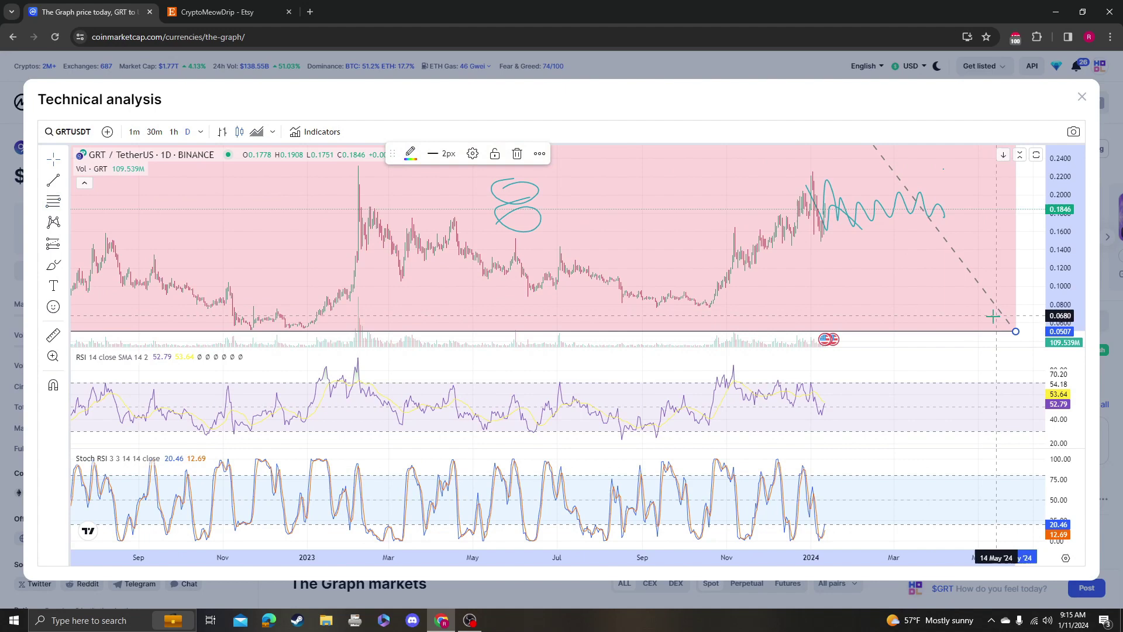
pyautogui.scroll(-5, 890, 263)
pyautogui.scroll(-2, 906, 251)
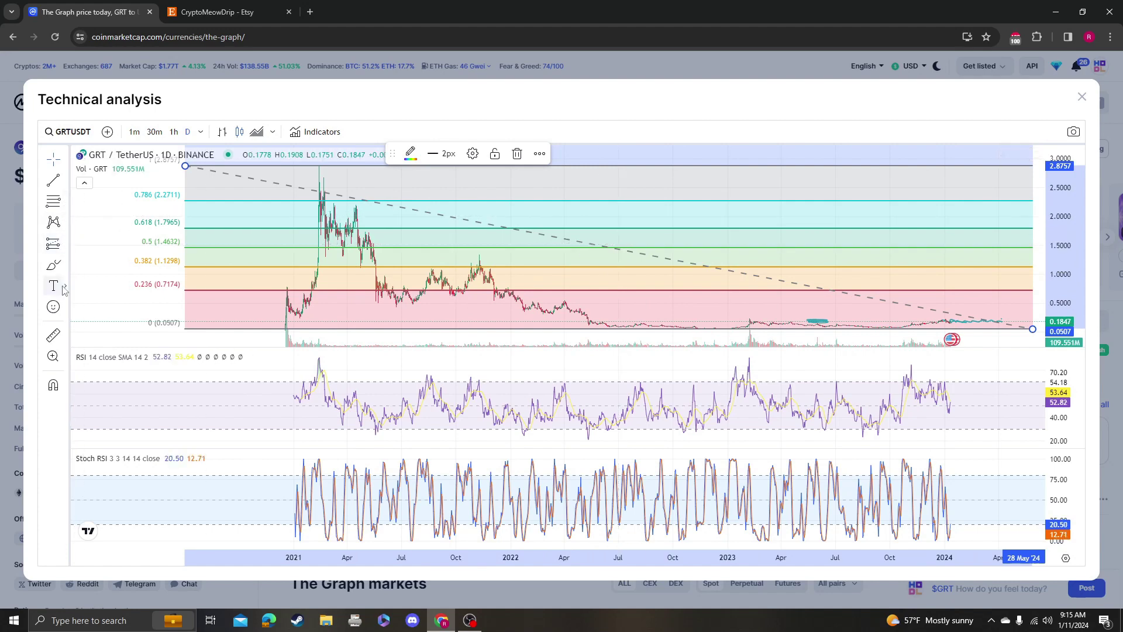
# Step: Brush circles around the 0.618 level label and the flat mid-2022 to 2024 price range, and draw a projected rise to that level
pyautogui.click(54, 266)
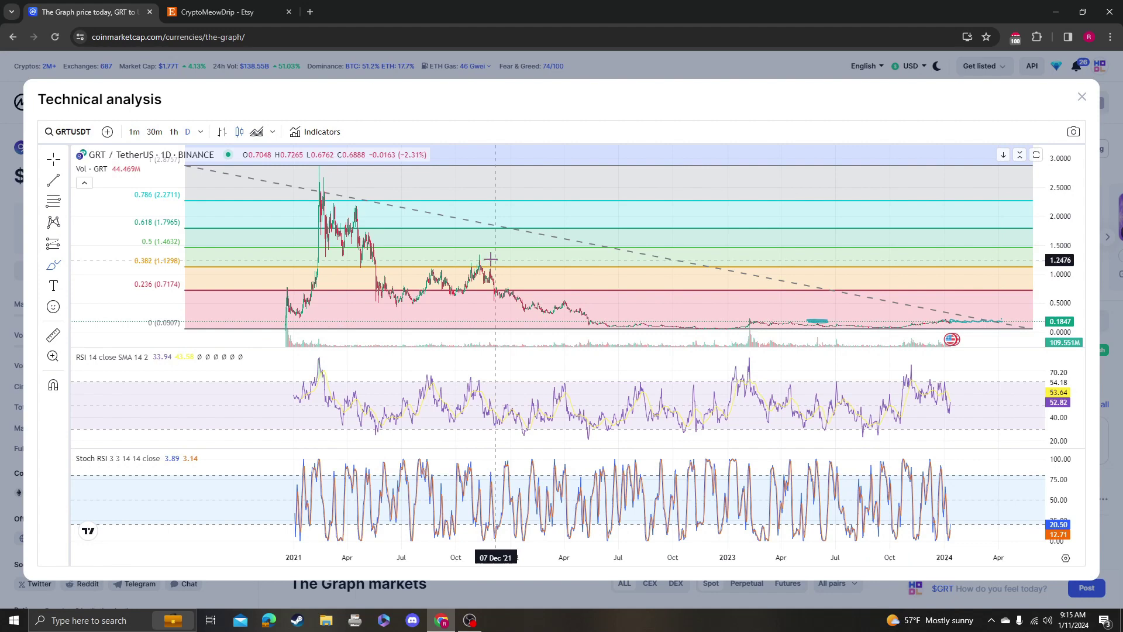
pyautogui.moveTo(177, 211); pyautogui.dragTo(117, 209)
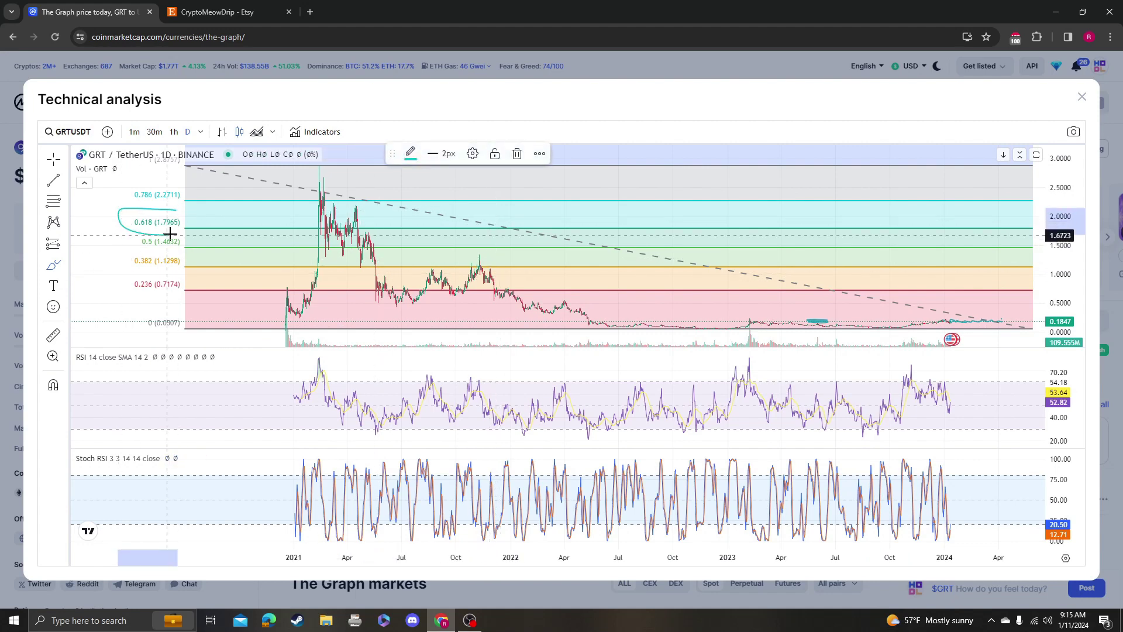
pyautogui.moveTo(169, 233); pyautogui.dragTo(186, 212)
pyautogui.moveTo(960, 297)
pyautogui.mouseDown()
pyautogui.moveTo(614, 290)
pyautogui.moveTo(983, 335)
pyautogui.mouseUp()
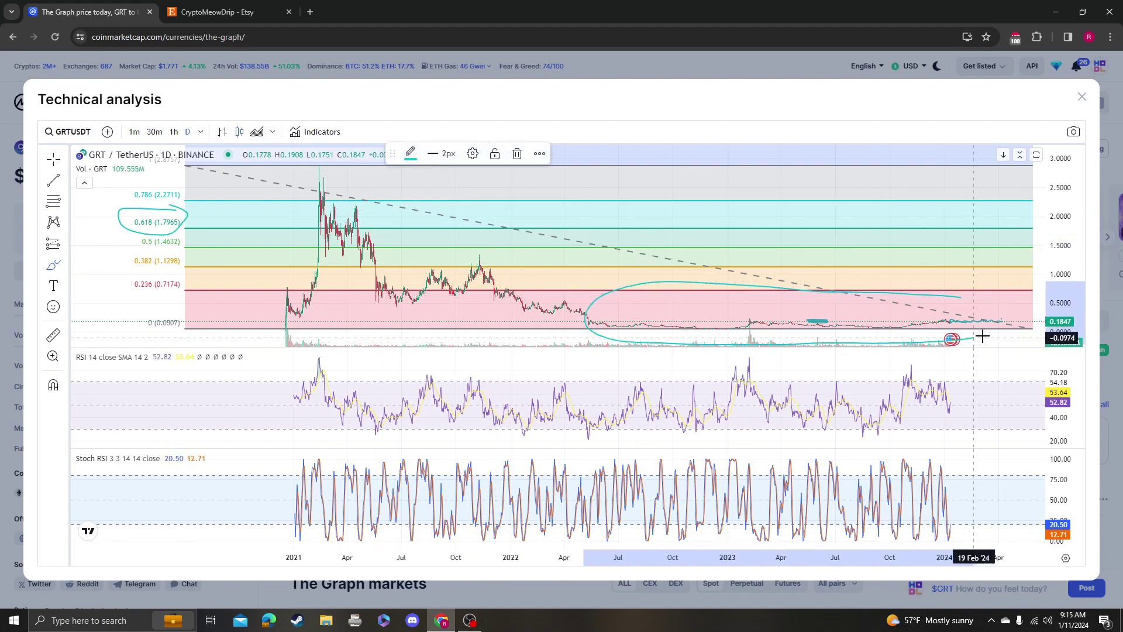
pyautogui.moveTo(965, 299); pyautogui.dragTo(981, 221)
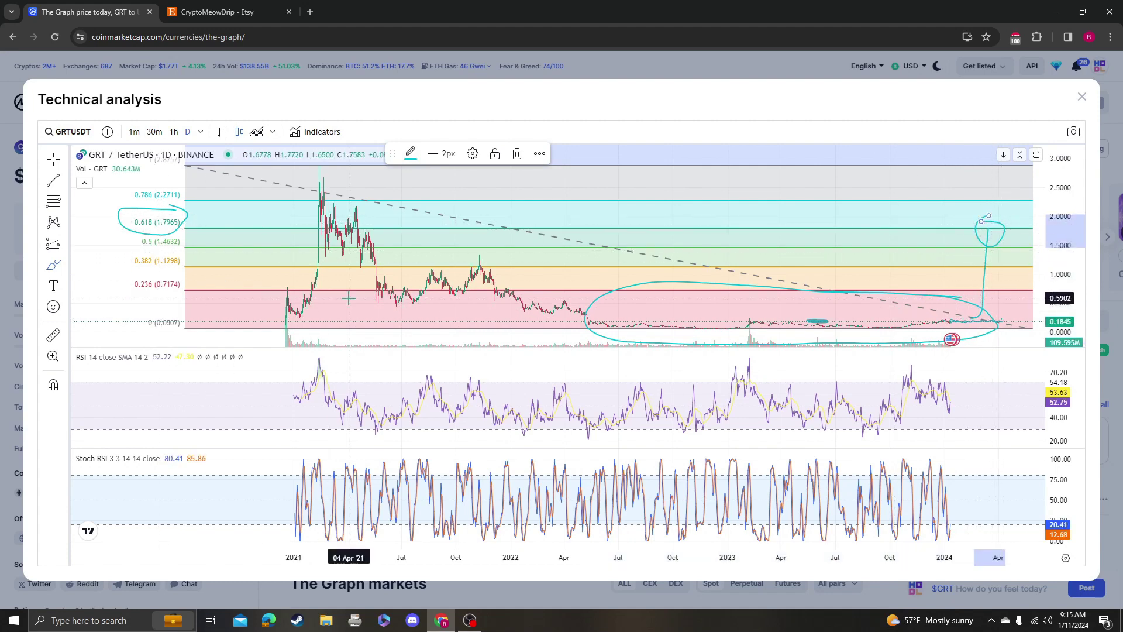
# Step: Brush a mark on the mid-2022 price decline and circle the RSI lows of January and May 2022
pyautogui.moveTo(599, 322); pyautogui.dragTo(625, 328)
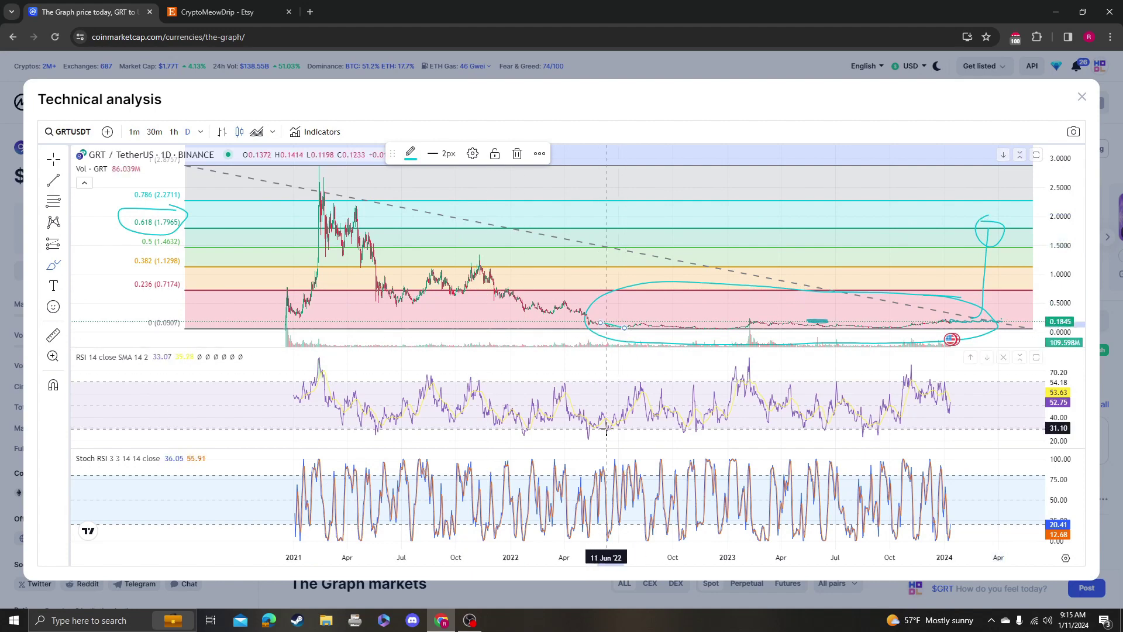
pyautogui.moveTo(593, 424); pyautogui.dragTo(521, 427)
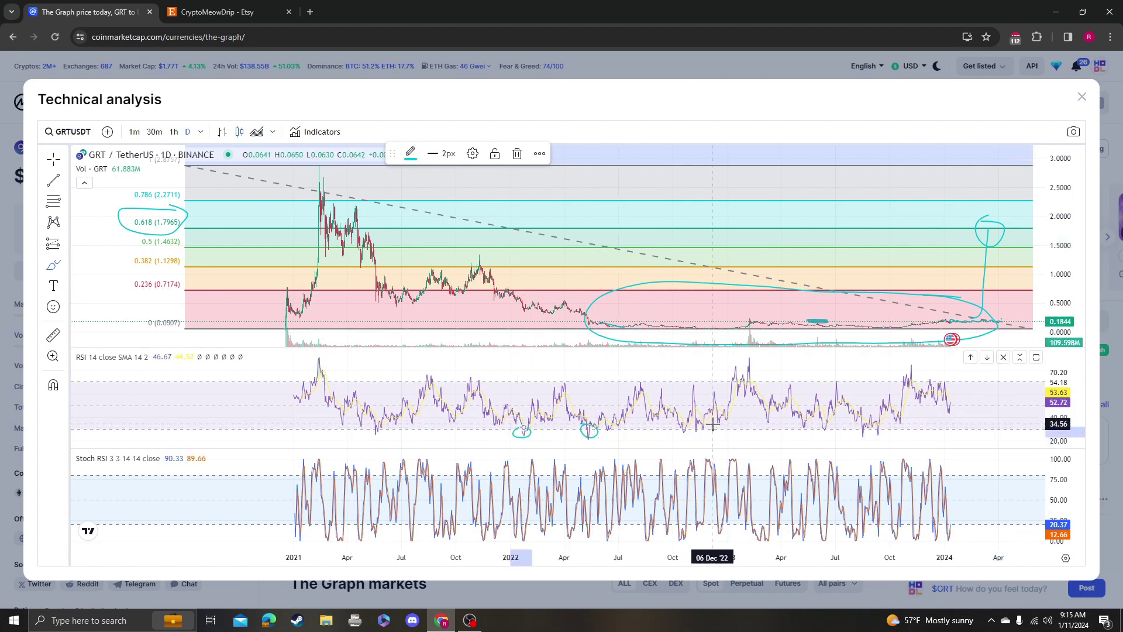
# Step: Brush circles around the RSI lows of late 2022, May 2023 and around September 2023
pyautogui.moveTo(685, 420)
pyautogui.mouseDown()
pyautogui.moveTo(693, 430)
pyautogui.moveTo(683, 420)
pyautogui.mouseUp()
pyautogui.moveTo(804, 422); pyautogui.dragTo(802, 422)
pyautogui.moveTo(880, 430); pyautogui.dragTo(866, 427)
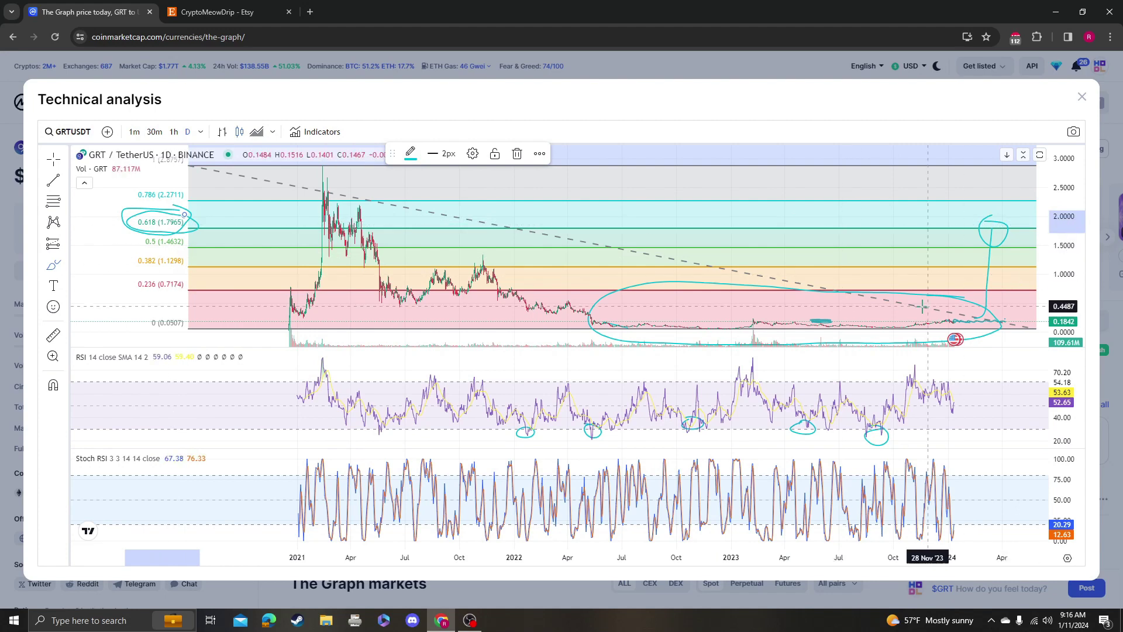
# Step: Measure the projected price rise from about 0.1655 at 27 Aug '23 to about 1.8037 at 05 Jun '24, and close the technical analysis chart
pyautogui.moveTo(872, 323); pyautogui.dragTo(1043, 227)
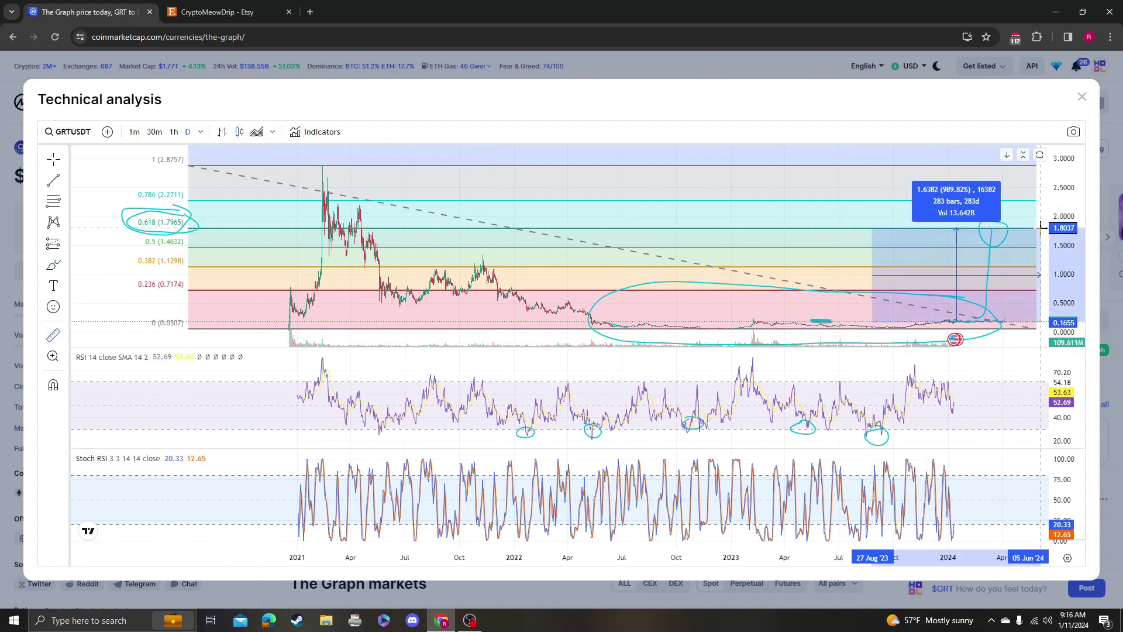
pyautogui.click(1042, 227)
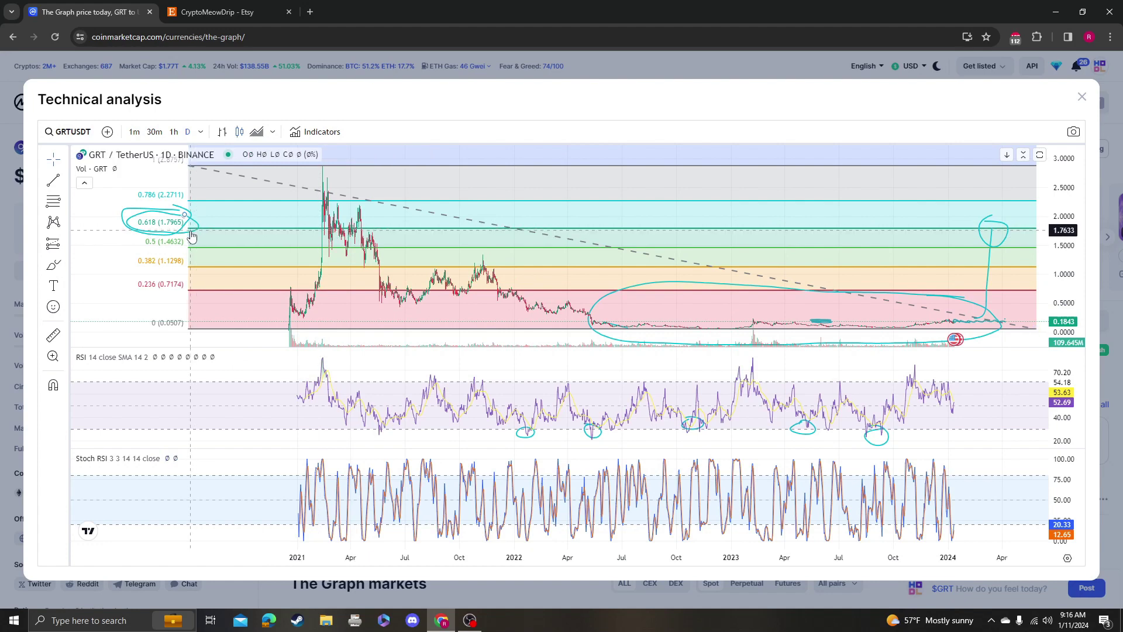
pyautogui.click(1082, 96)
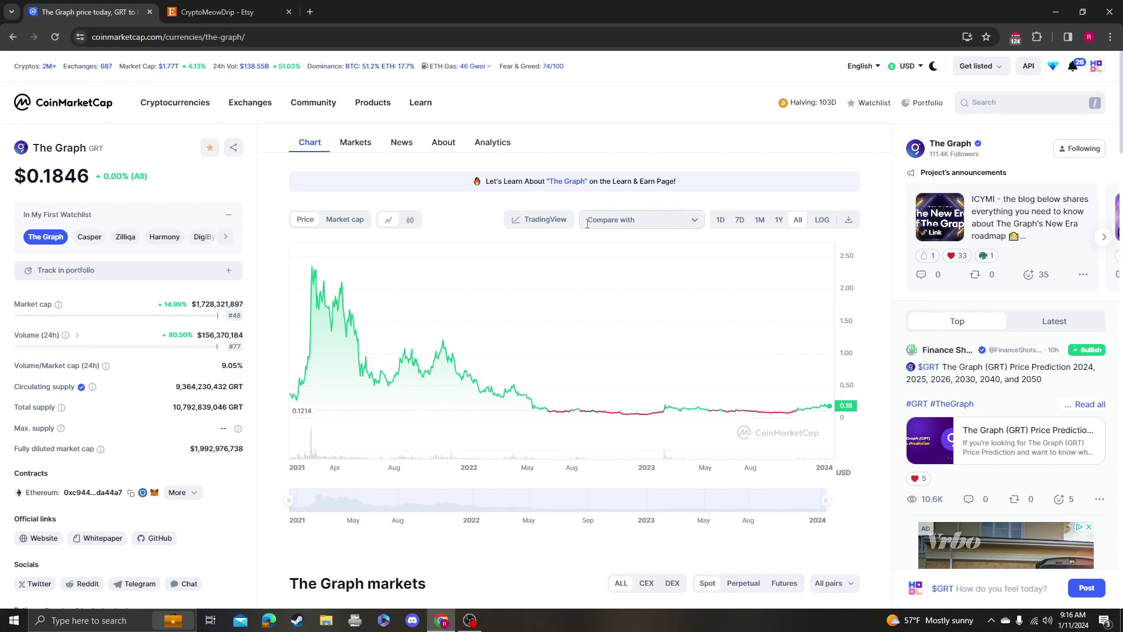
# Step: Reopen the TradingView chart, compress its price scale to show the Fib levels above the 2021 peak, and close the chart
pyautogui.click(559, 226)
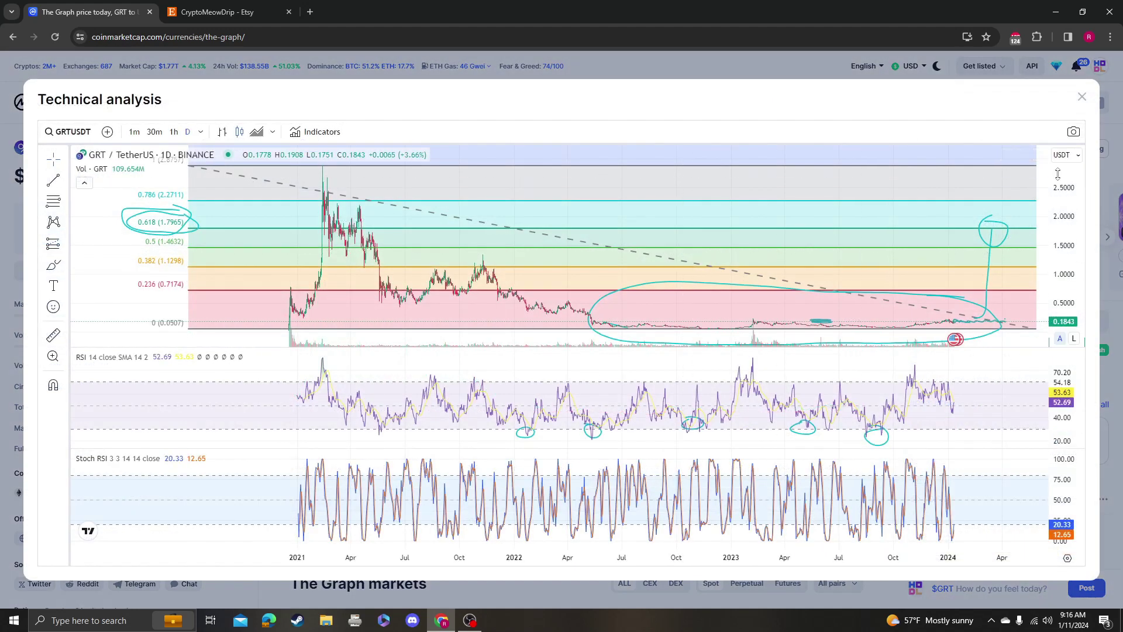
pyautogui.moveTo(1058, 174); pyautogui.dragTo(1065, 294)
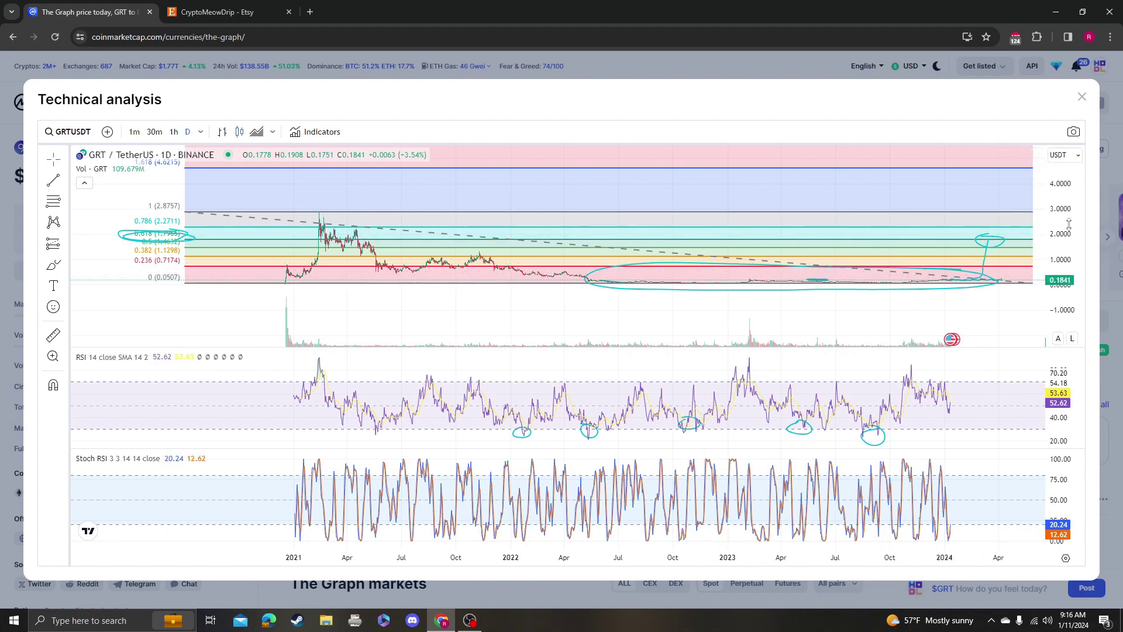
pyautogui.click(1082, 96)
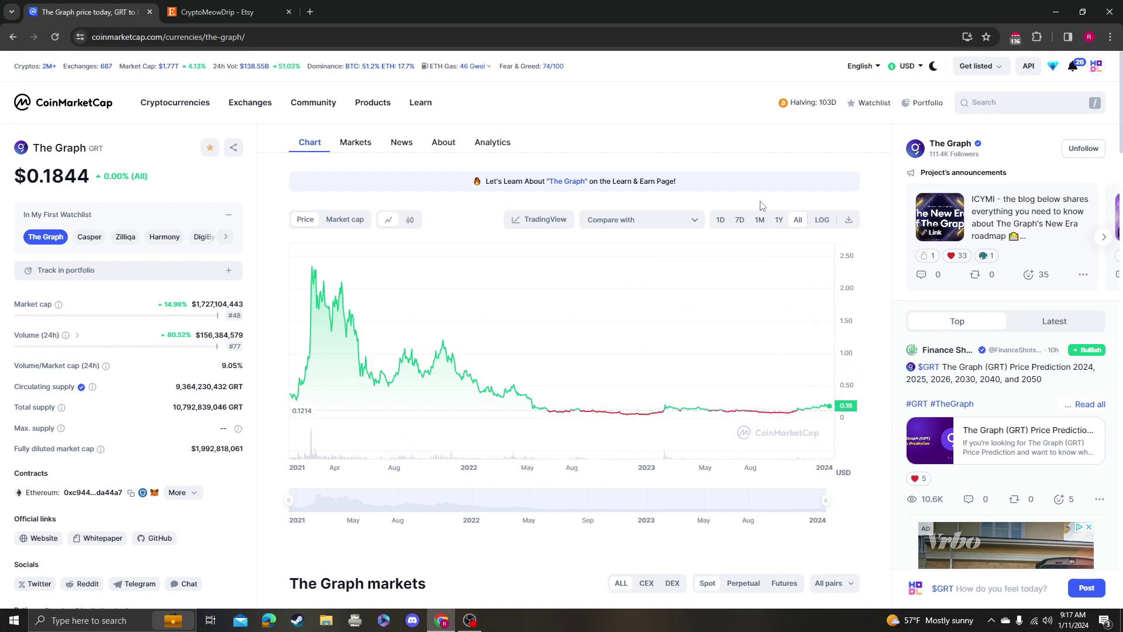
# Step: View the CryptoMeowDrip shop on Etsy and return to The Graph's page on CoinMarketCap
pyautogui.click(240, 20)
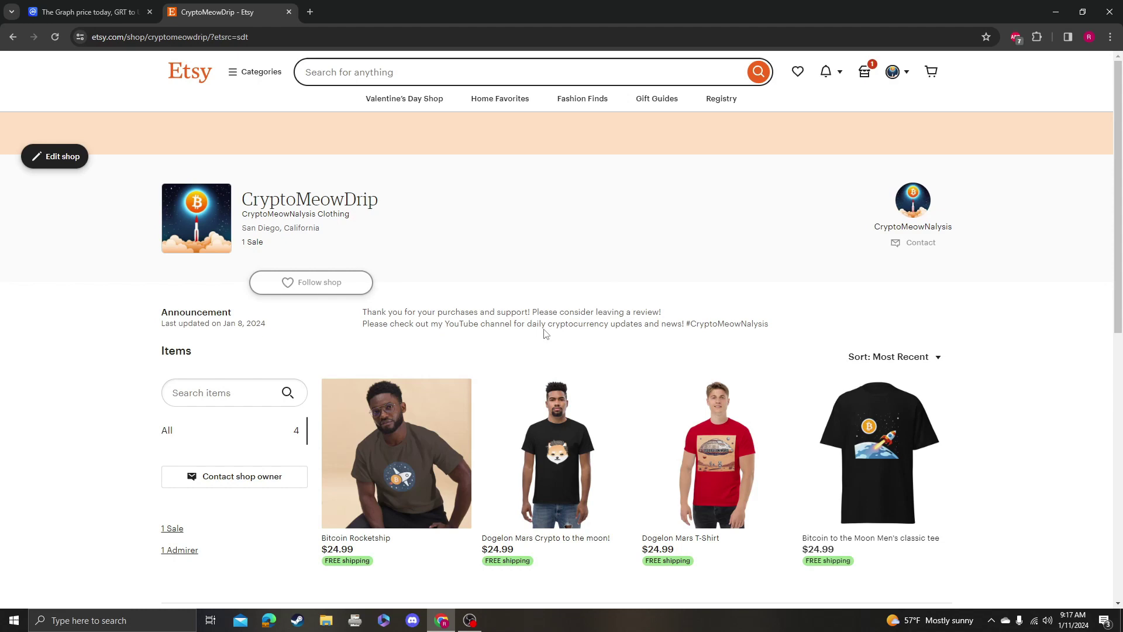
pyautogui.click(88, 12)
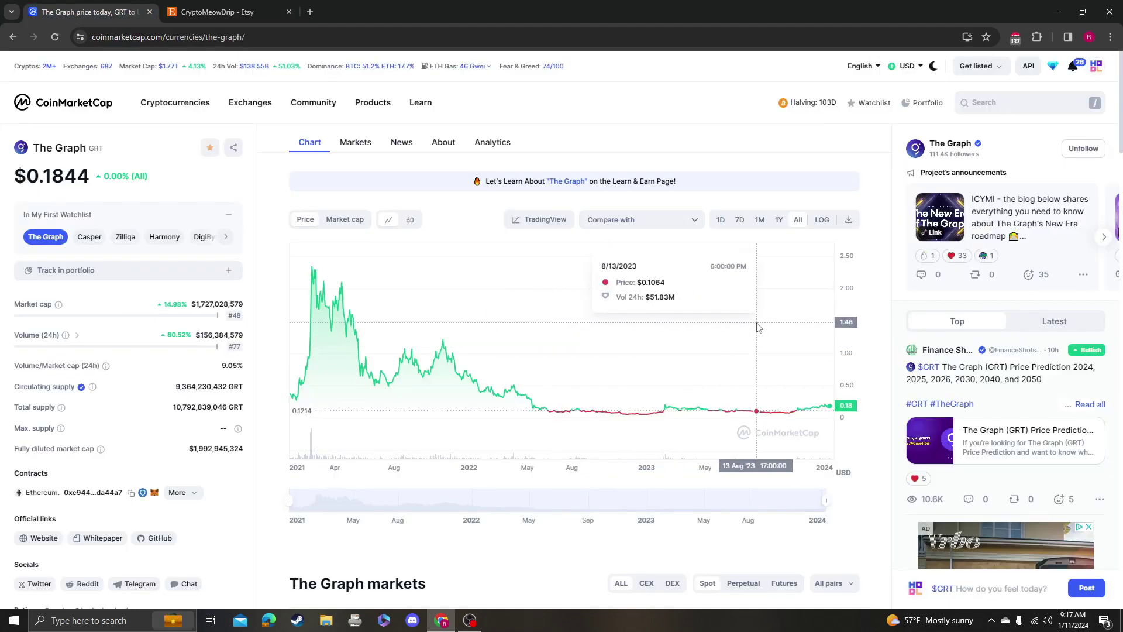